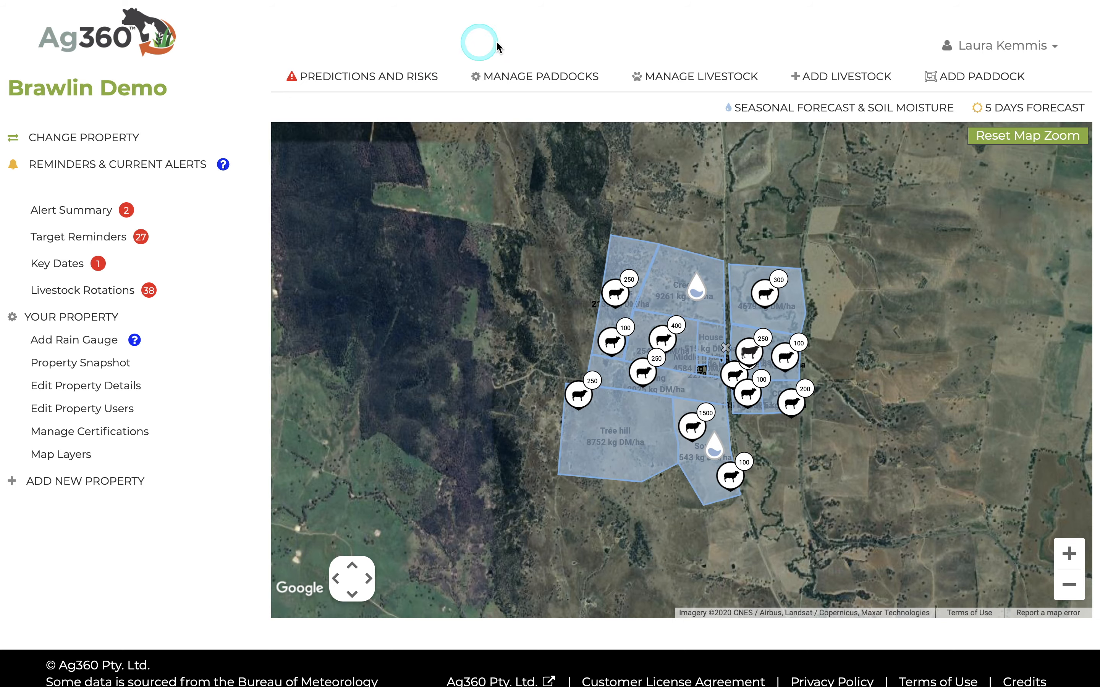
- Review the list of active paddocks in the paddock manager and close it
left_click(540, 78)
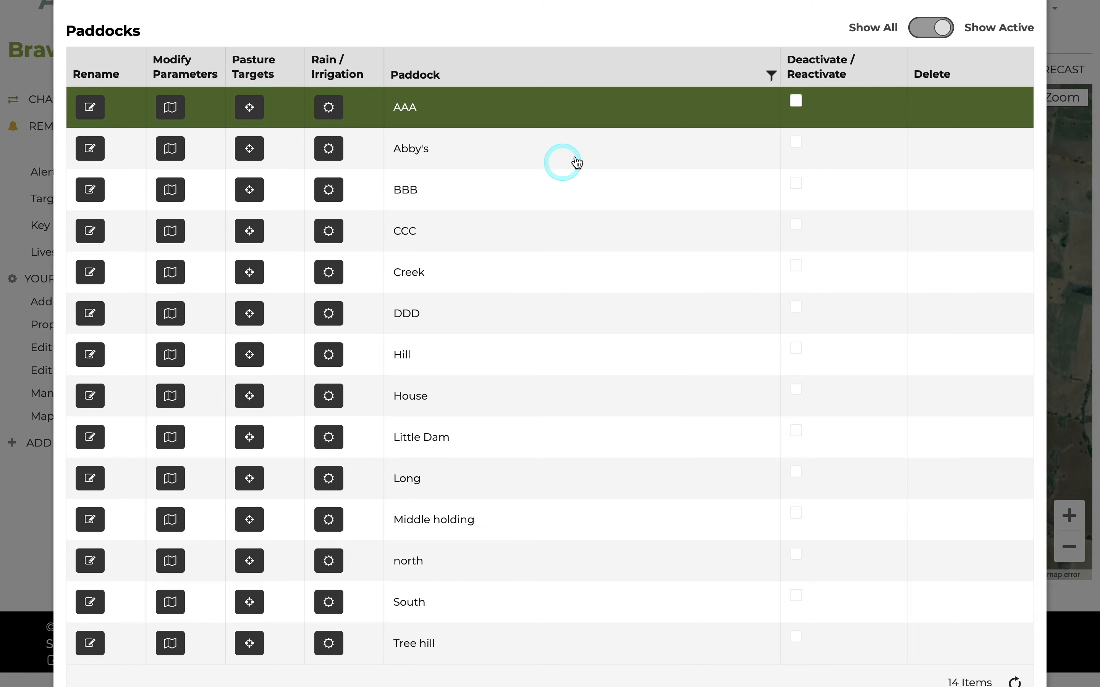
scroll(977, 33, "up", 2)
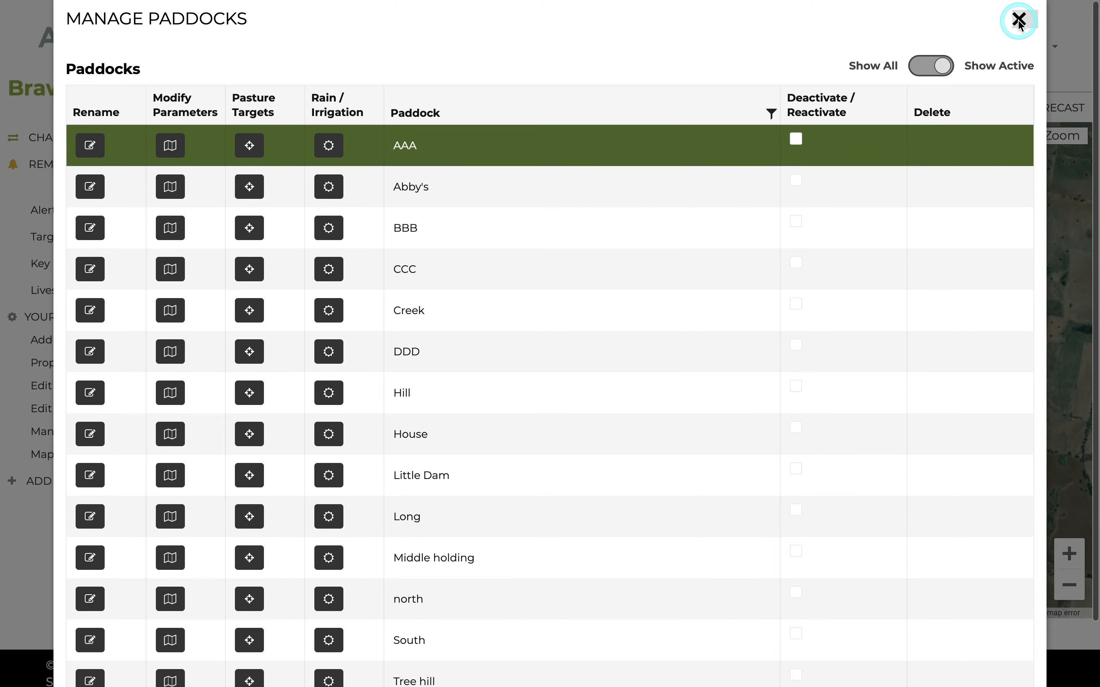
left_click(1021, 19)
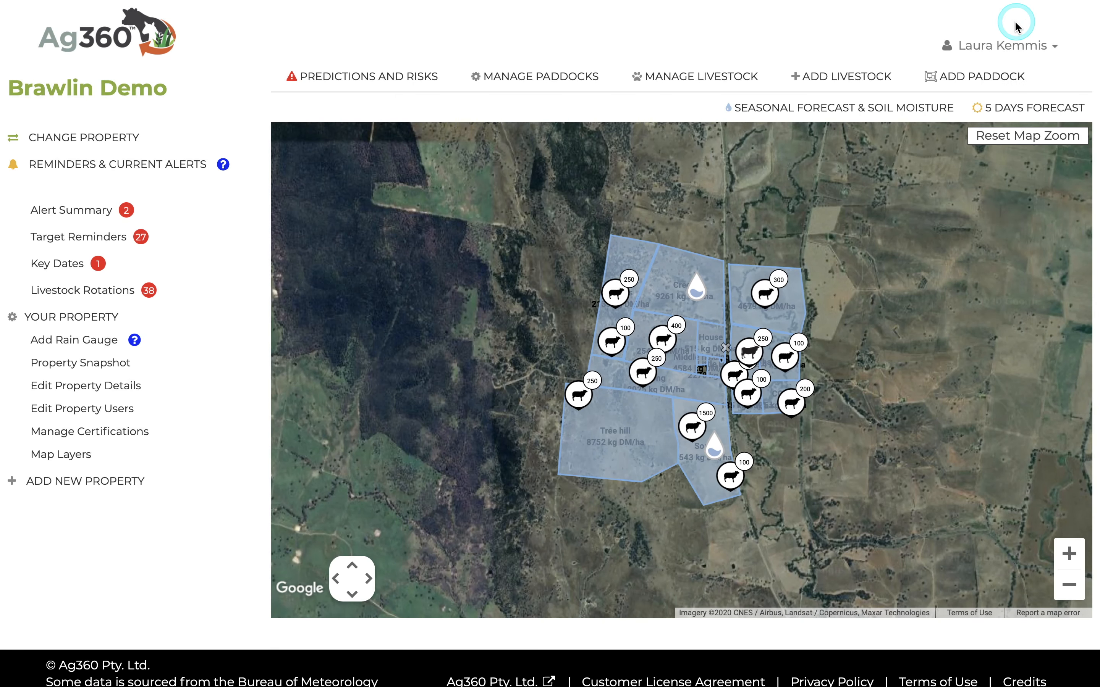
- Open the details of Abby's paddock on the map and review its grazing history for the last year
left_click(629, 259)
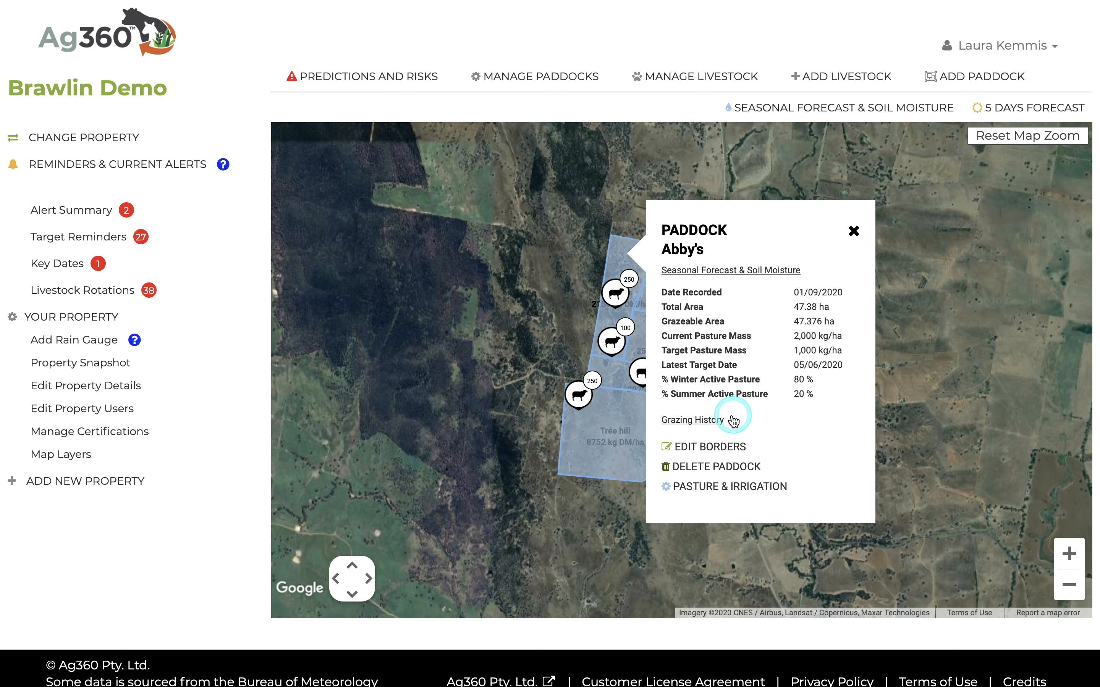
left_click(718, 426)
scroll(717, 423, "down", 3)
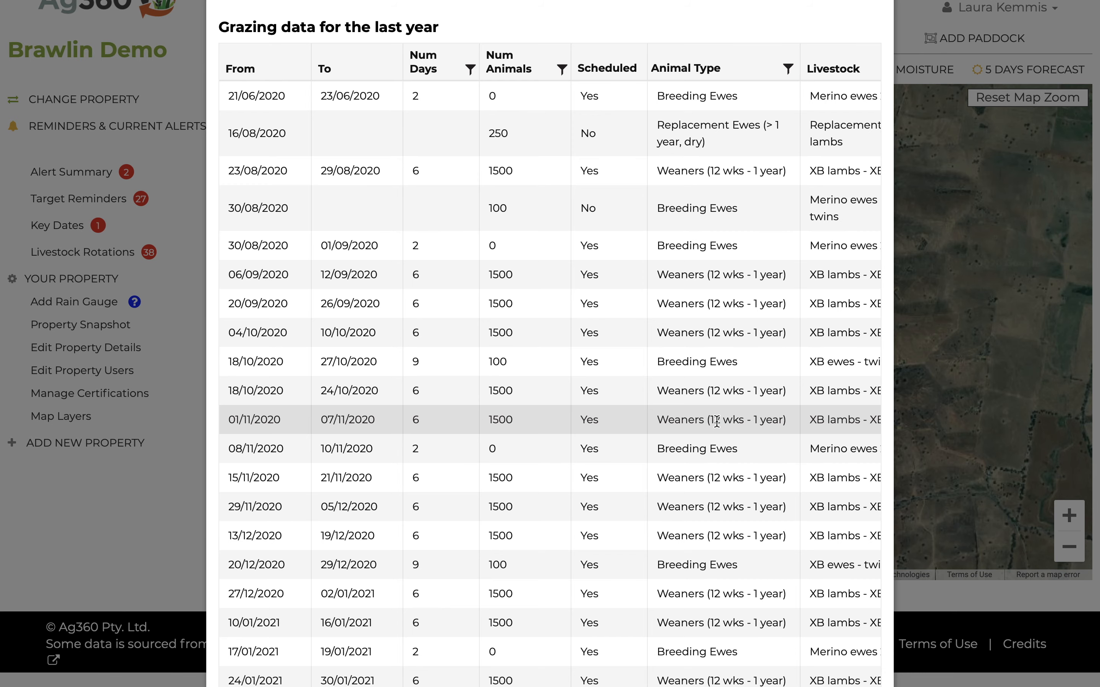
scroll(717, 422, "up", 1)
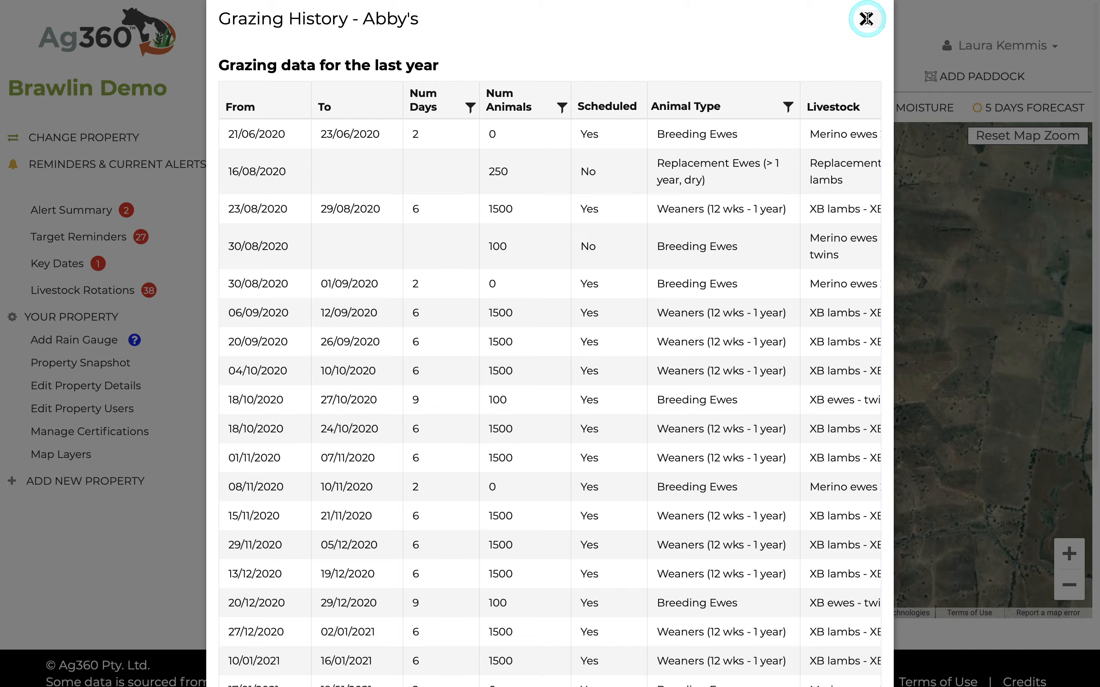
left_click(866, 18)
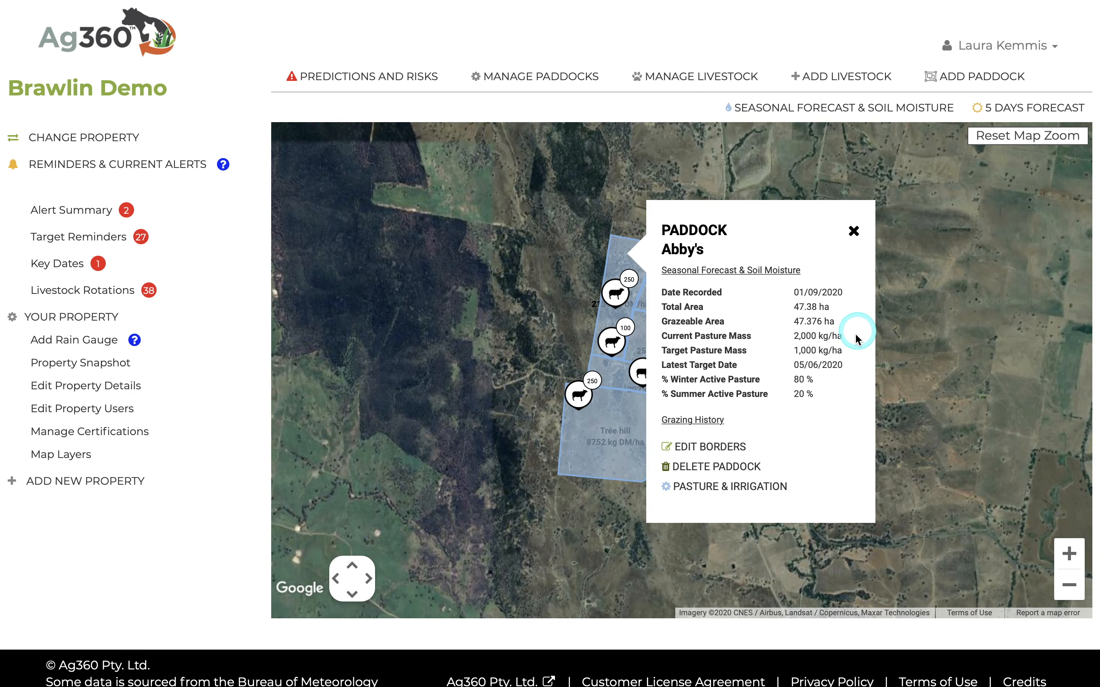
- Start a new pasture record for Abby's paddock and review its total and grazeable area values
left_click(741, 488)
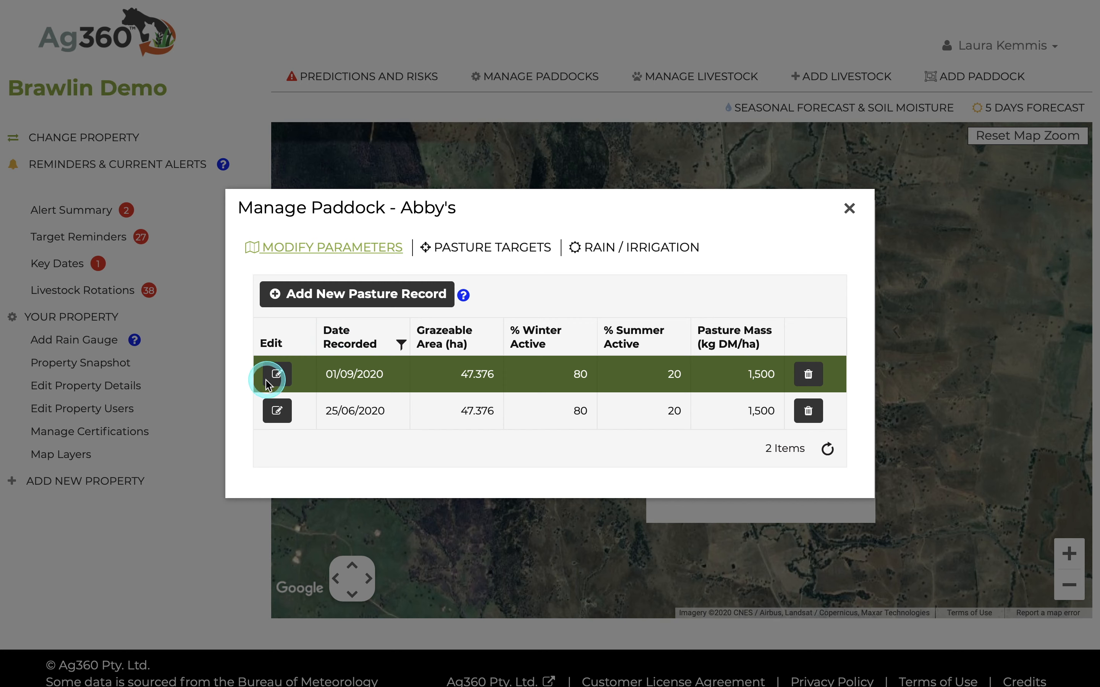
left_click(308, 295)
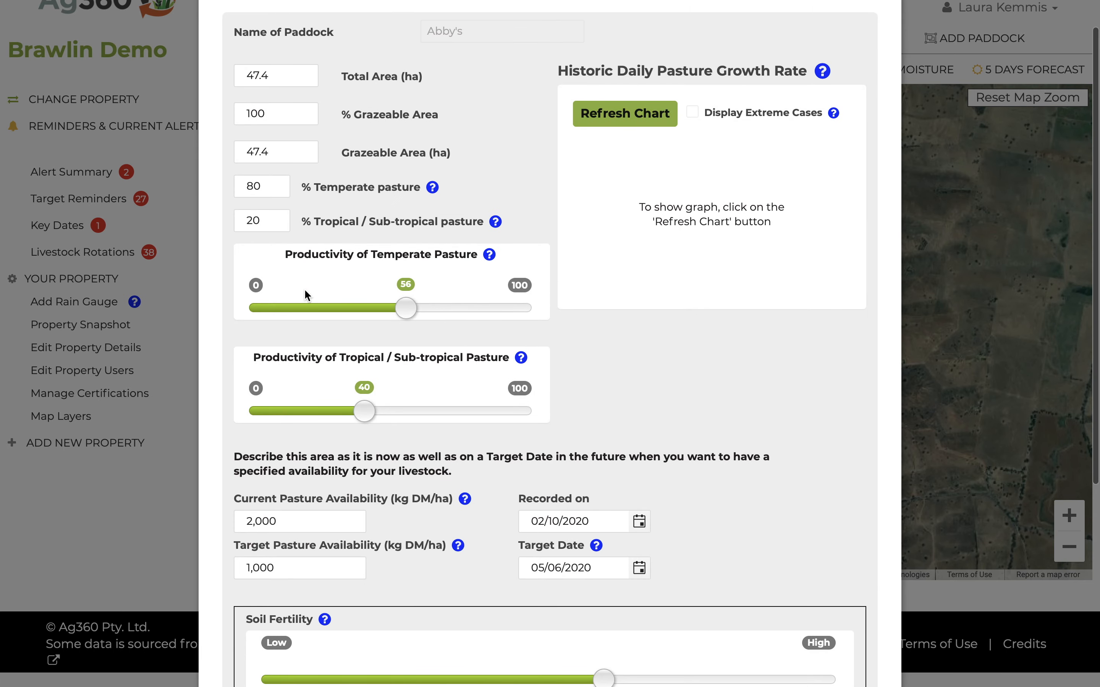
scroll(304, 288, "up", 1)
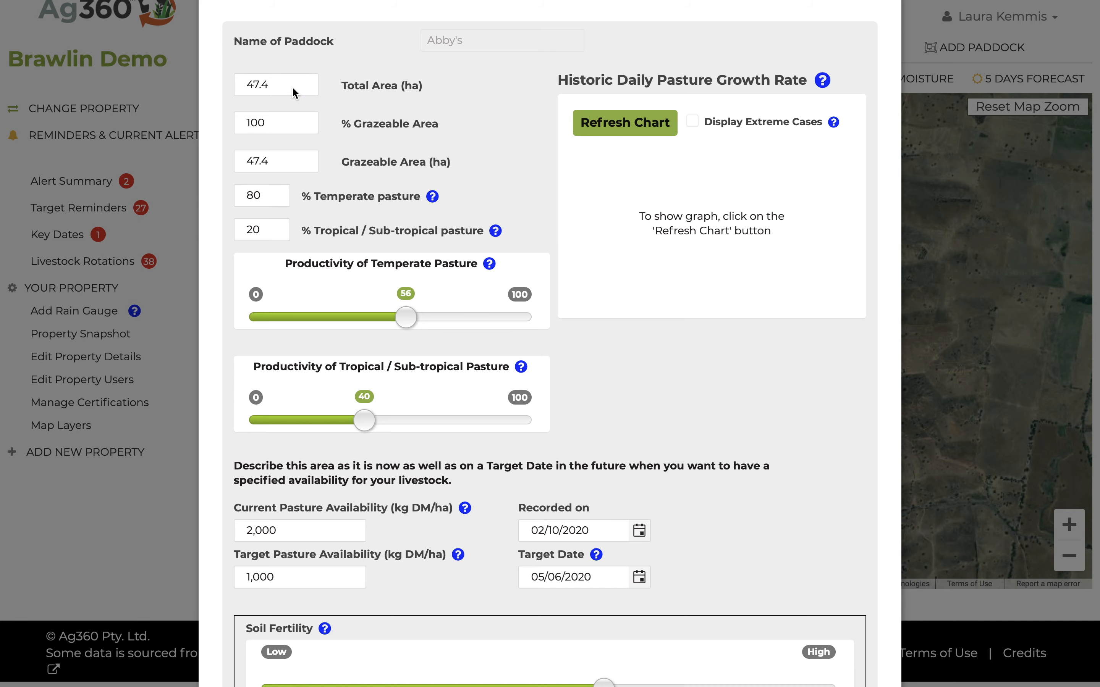
scroll(293, 86, "down", 1)
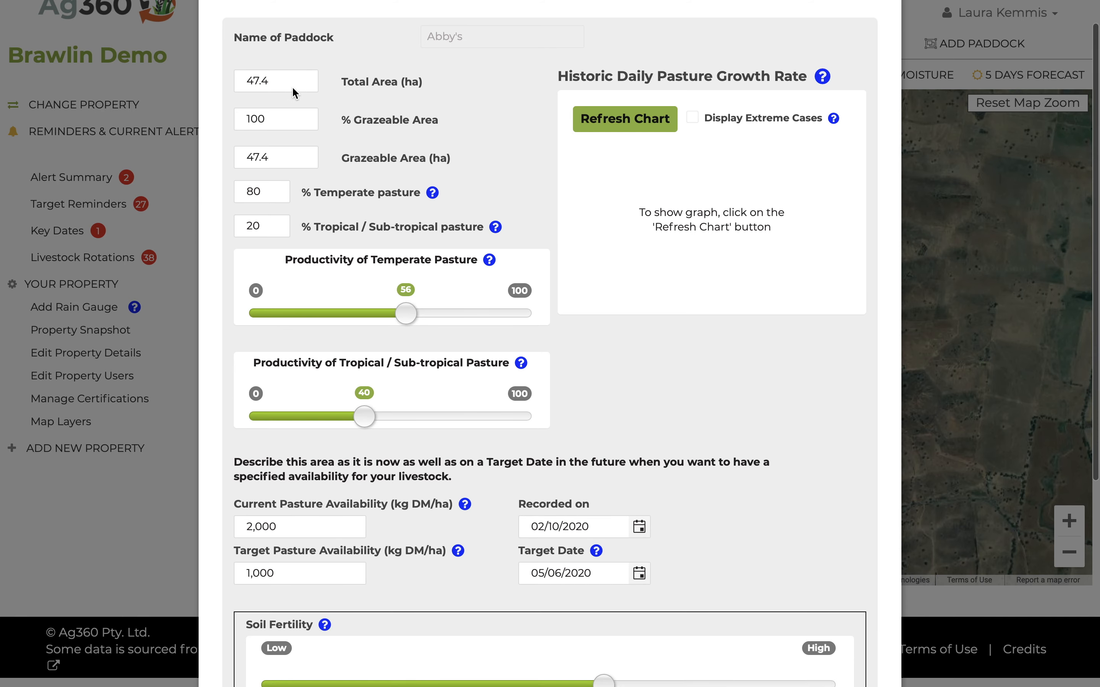
left_click(287, 119)
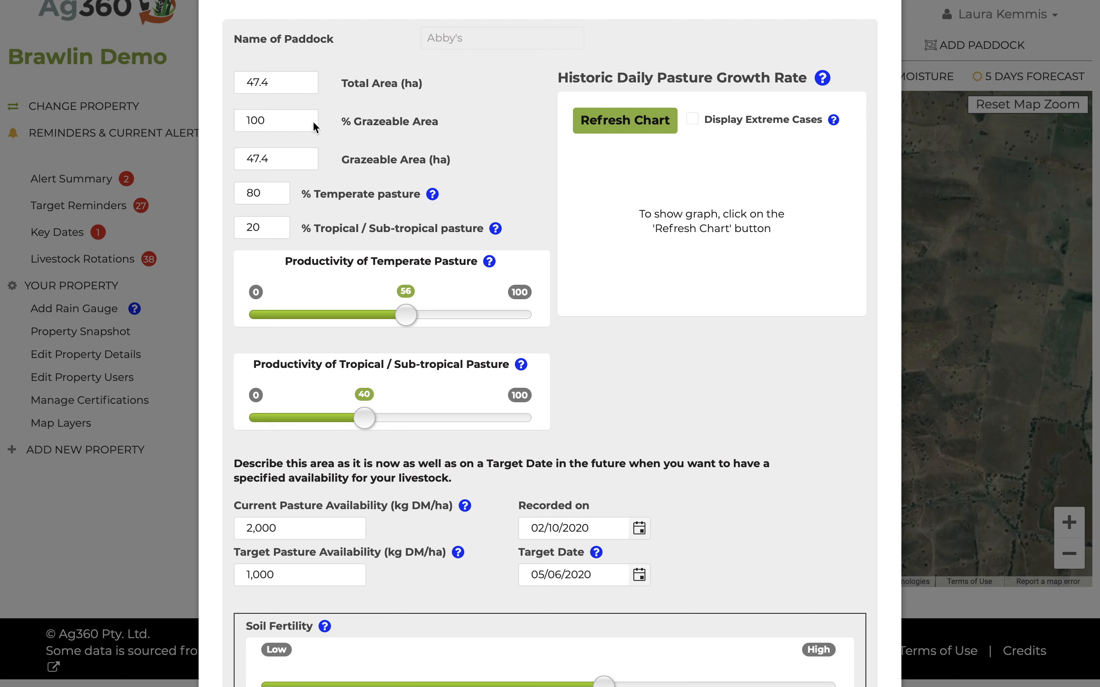
left_click(304, 119)
left_click(293, 169)
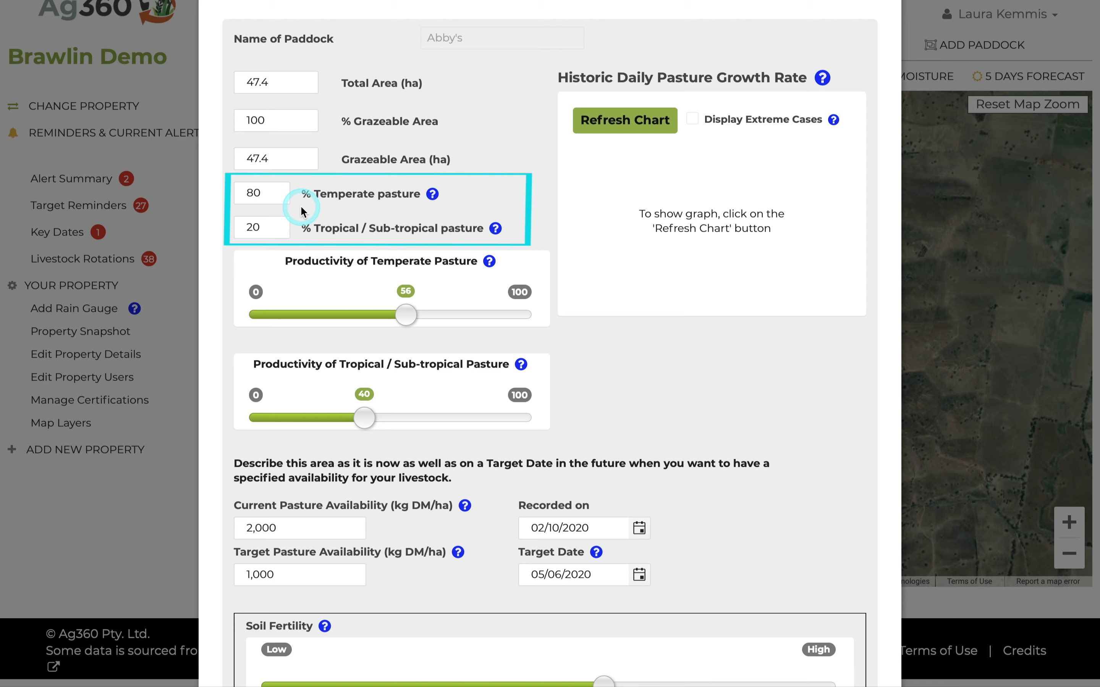
- Read the help on the percentage of temperate pasture species and close it
left_click(419, 202)
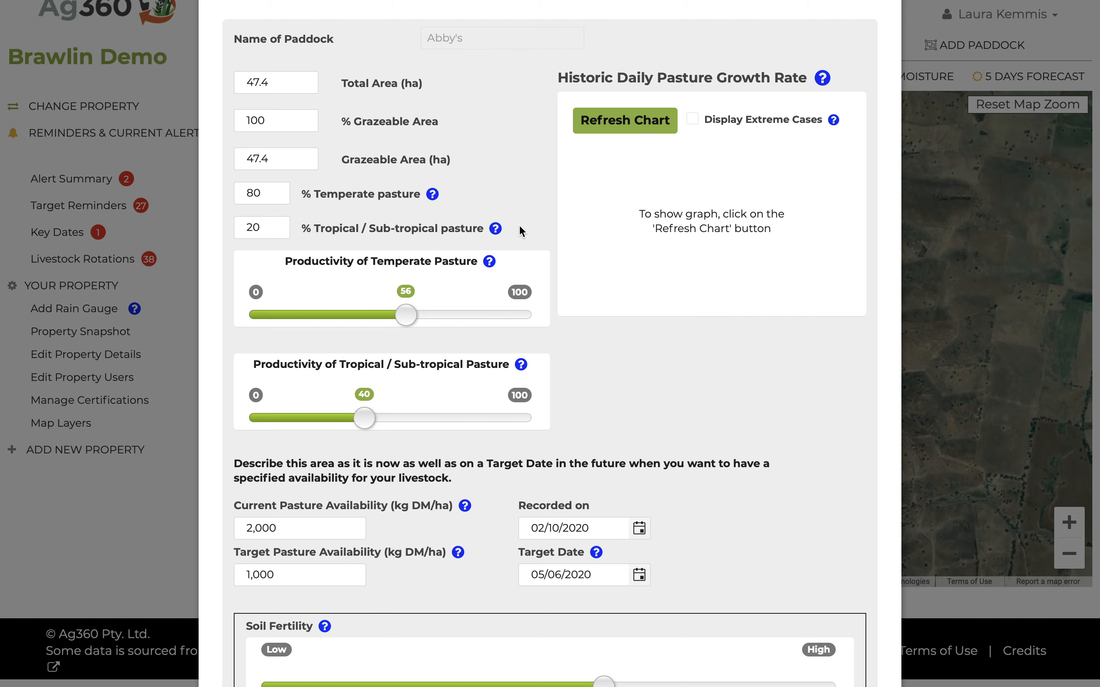
left_click(432, 194)
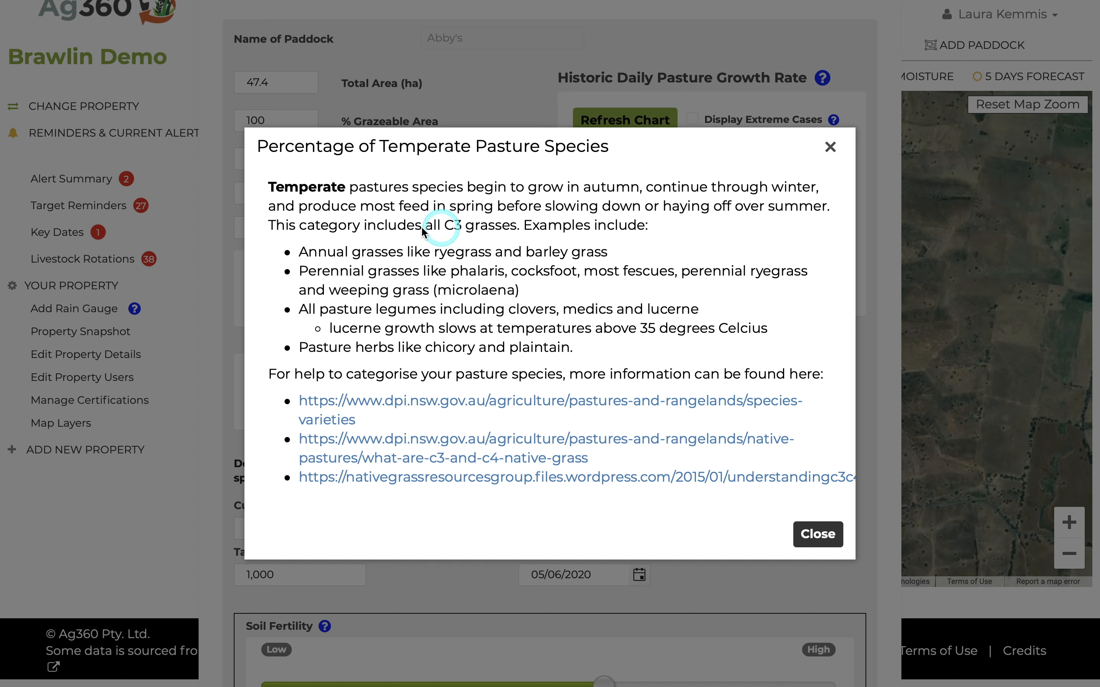
left_click(821, 535)
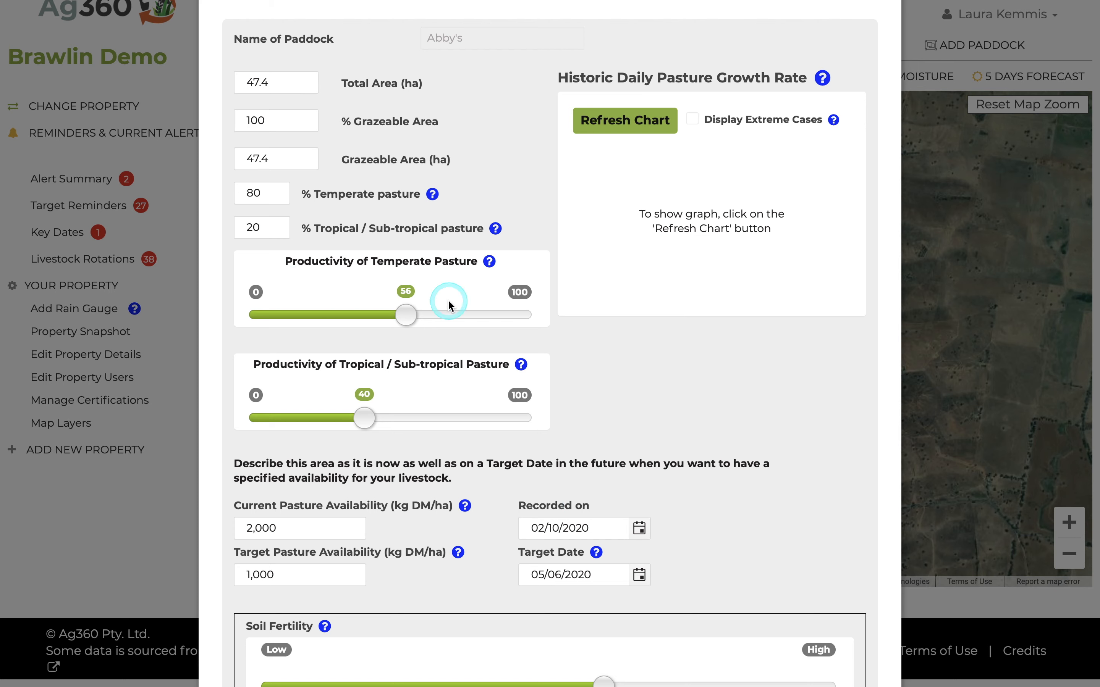
- Read the help on temperate pasture productivity, and set the Productivity of Temperate Pasture to 75
left_click(490, 263)
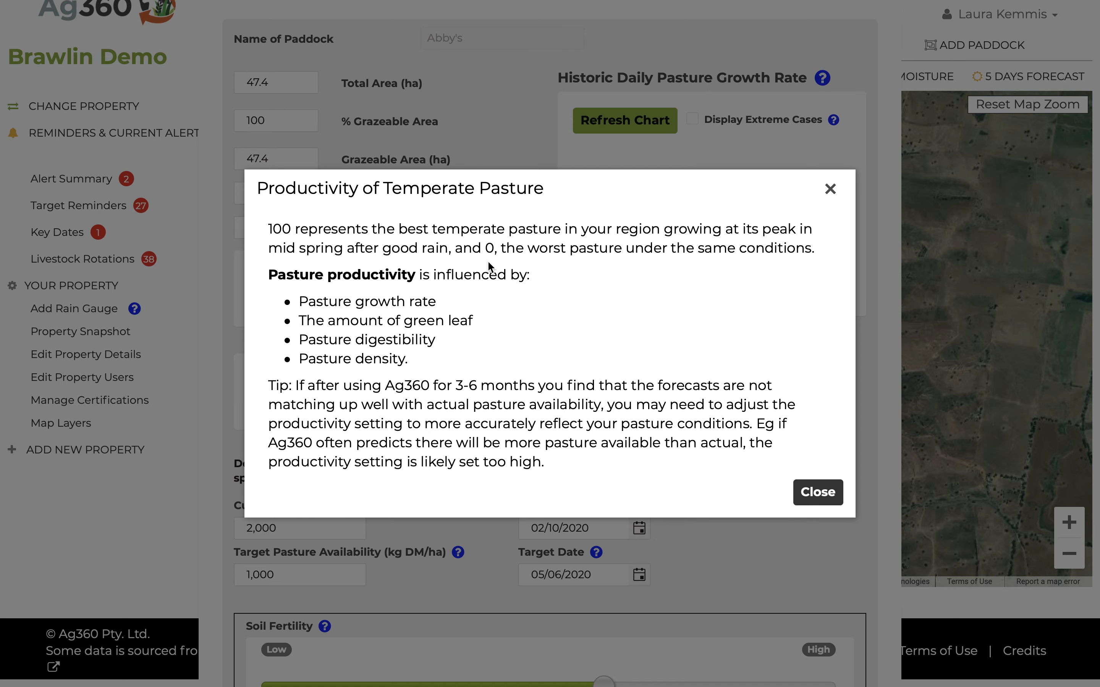
left_click(832, 189)
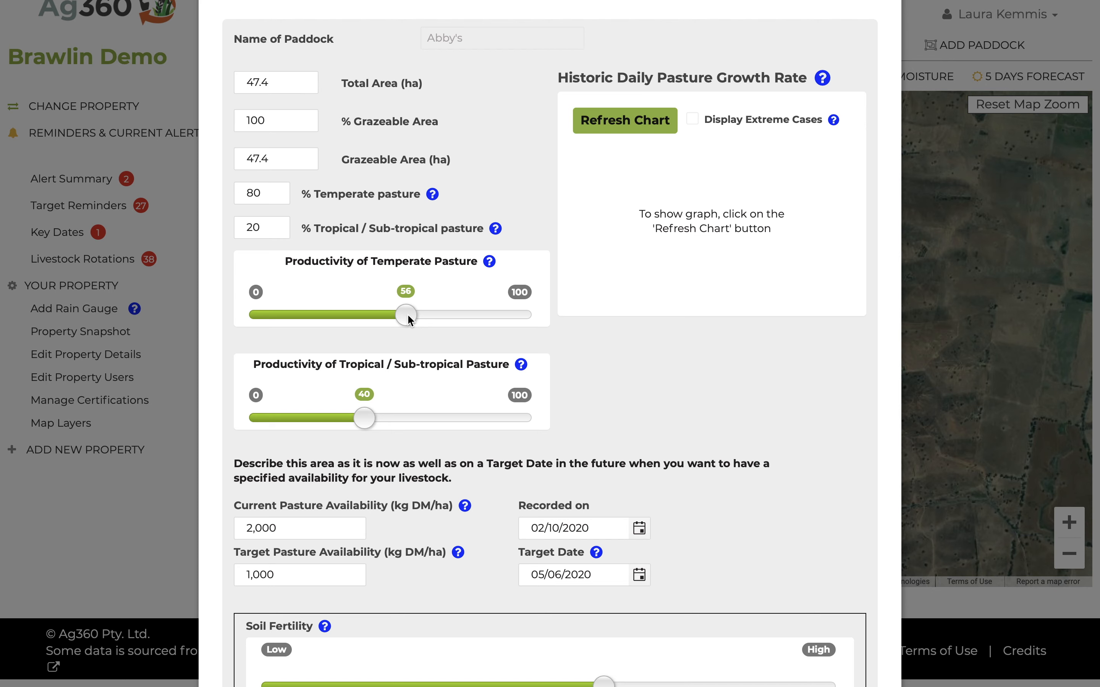
left_click_drag(407, 314, 456, 323)
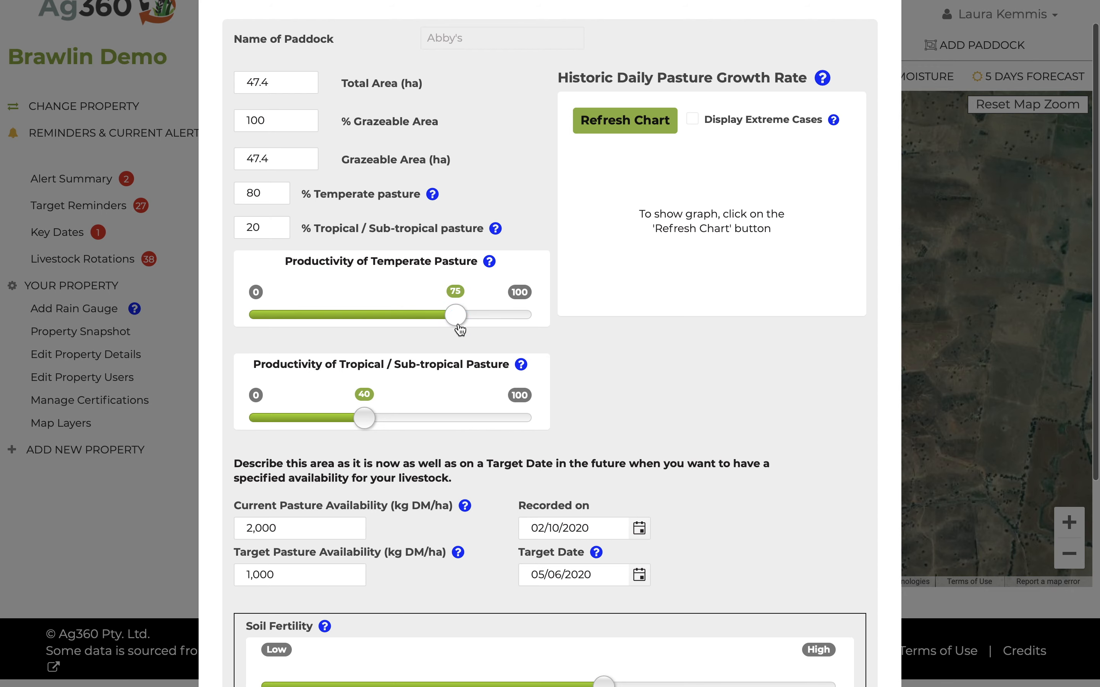
- Set the soil fertility with the Soil Fertility Calculator: Colwell Phosphorus 17, KCl-40 Sulphur 7 and available potassium 74 mg/kg
scroll(461, 330, "down", 1)
scroll(460, 330, "down", 1)
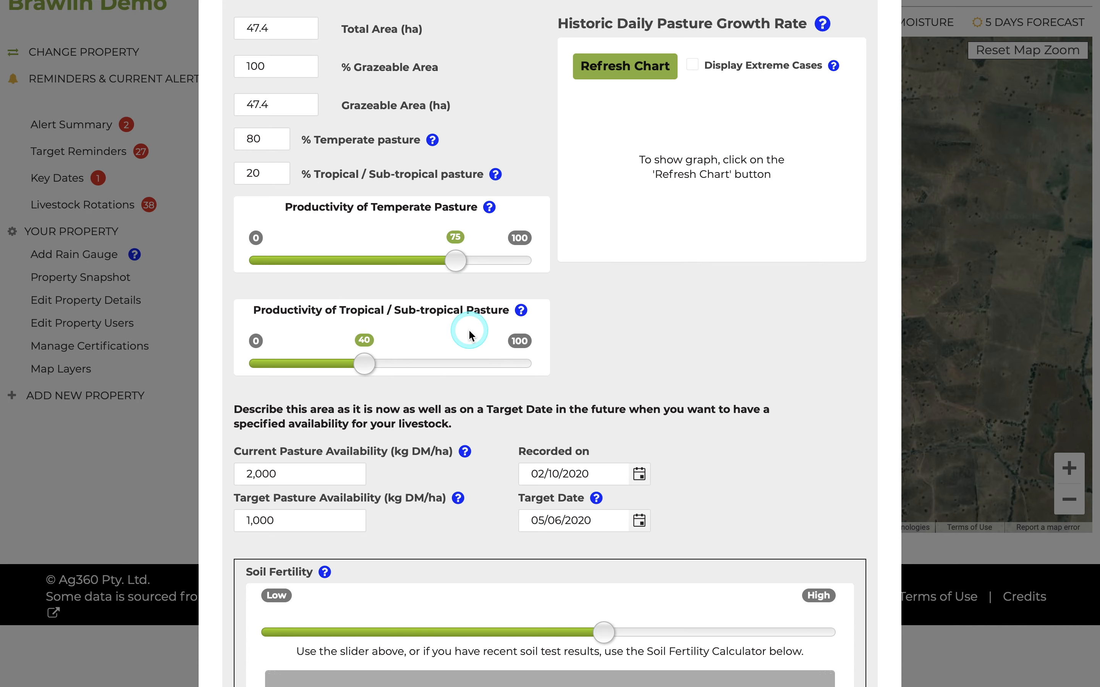
scroll(470, 332, "down", 10)
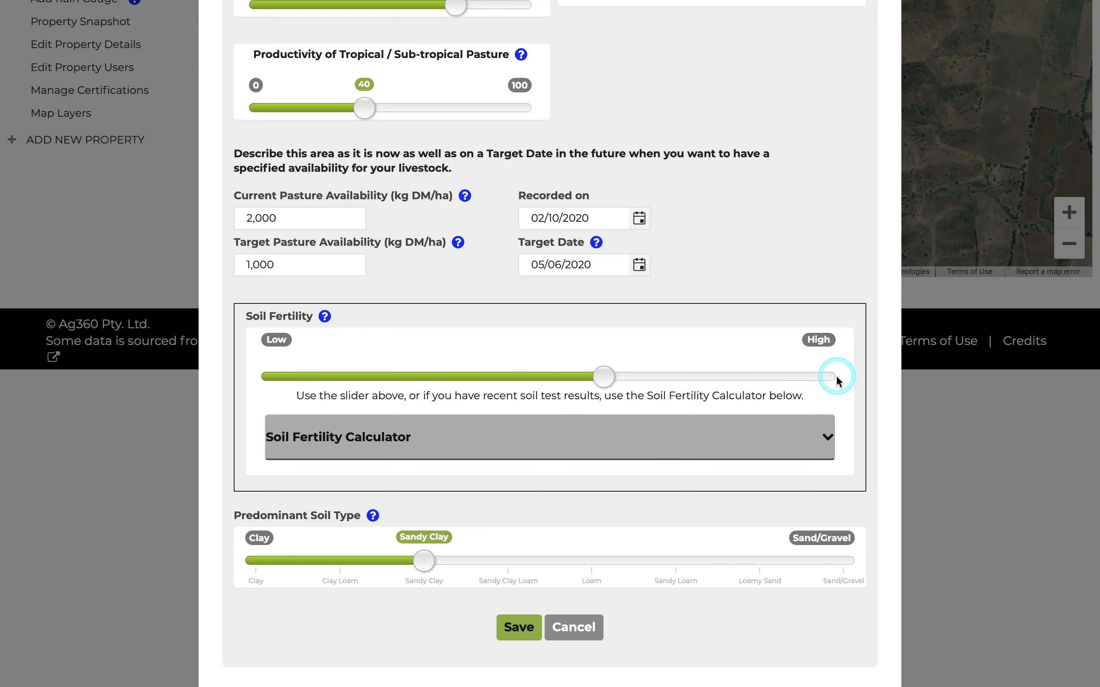
left_click(828, 436)
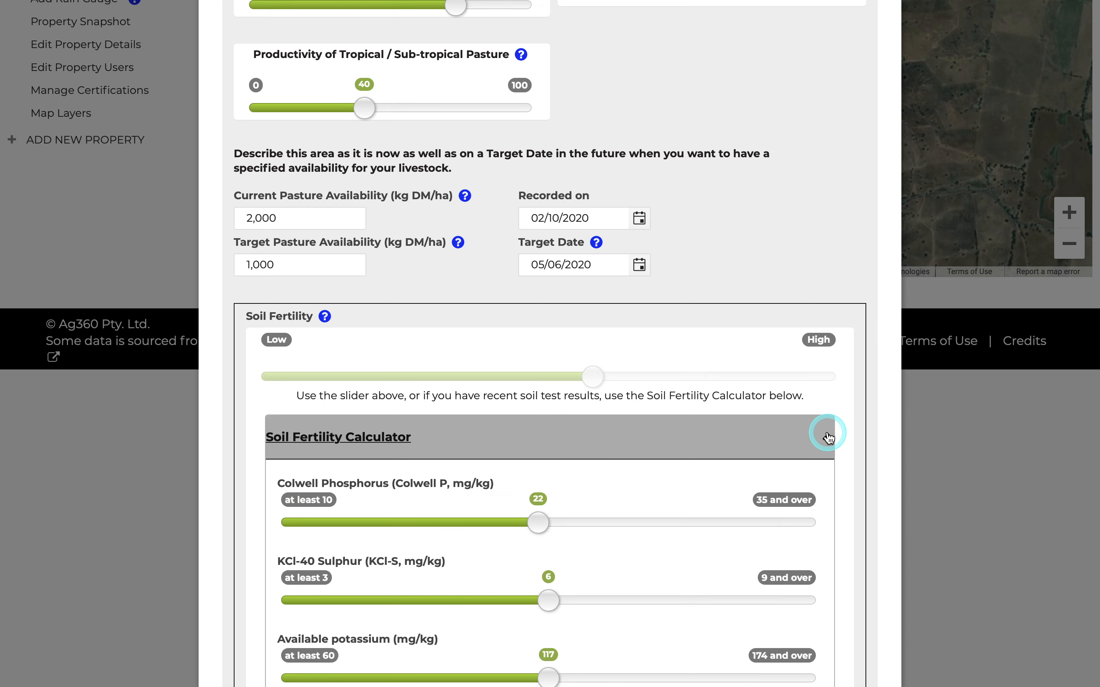
scroll(828, 437, "down", 5)
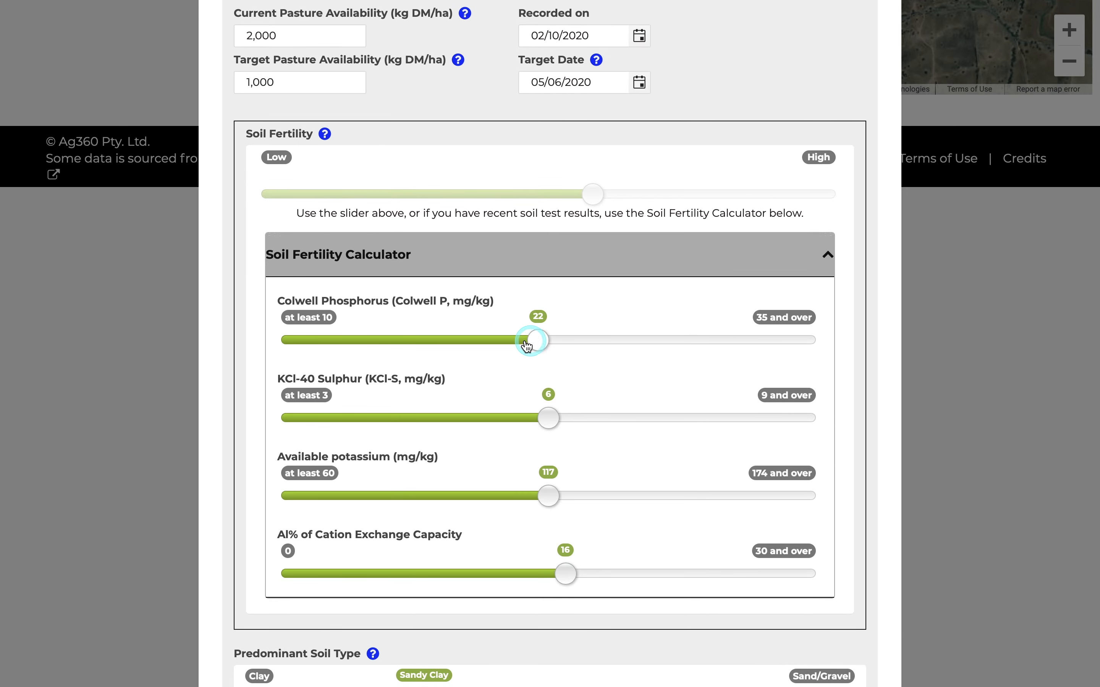
left_click_drag(530, 342, 446, 349)
left_click_drag(555, 423, 680, 420)
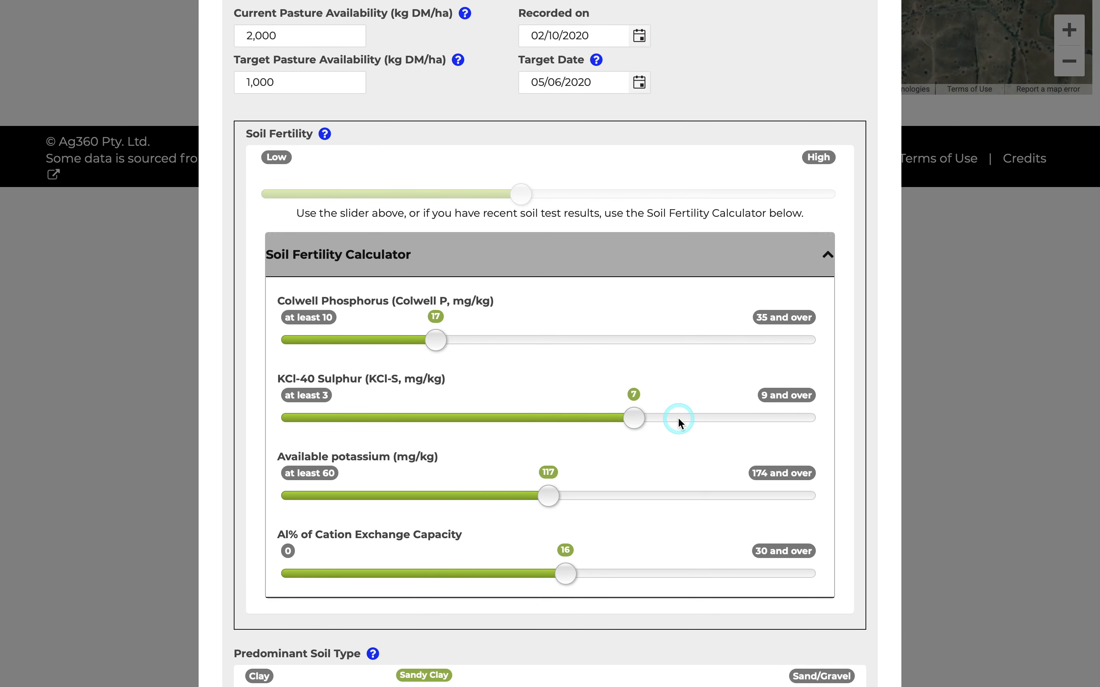
left_click_drag(564, 500, 359, 496)
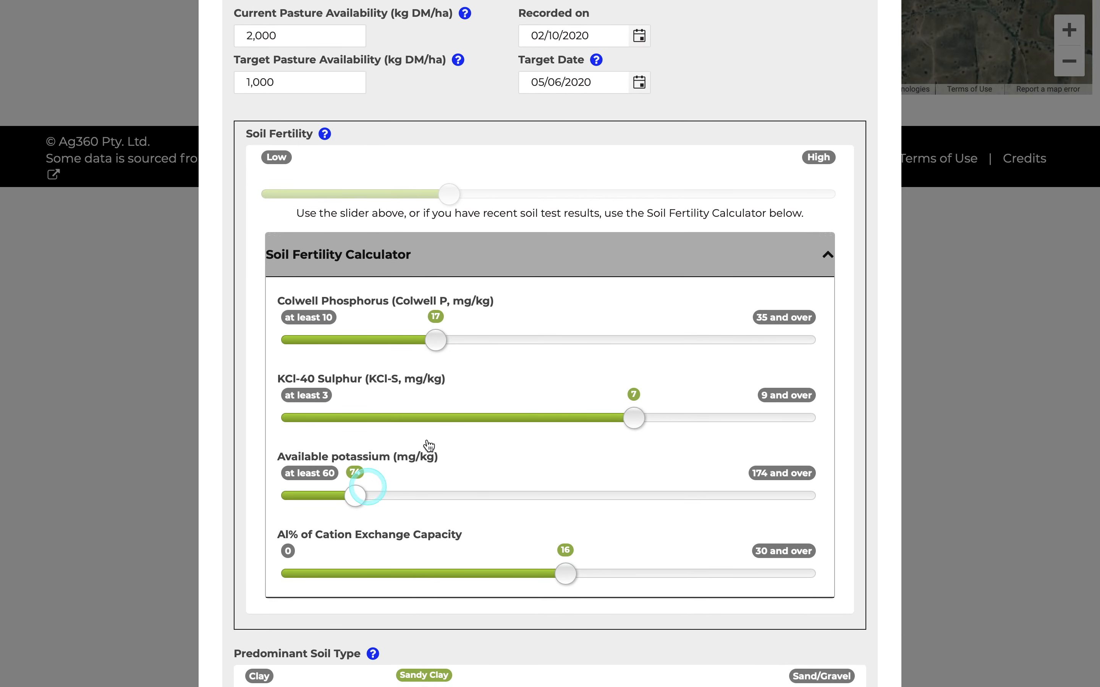
left_click(444, 191)
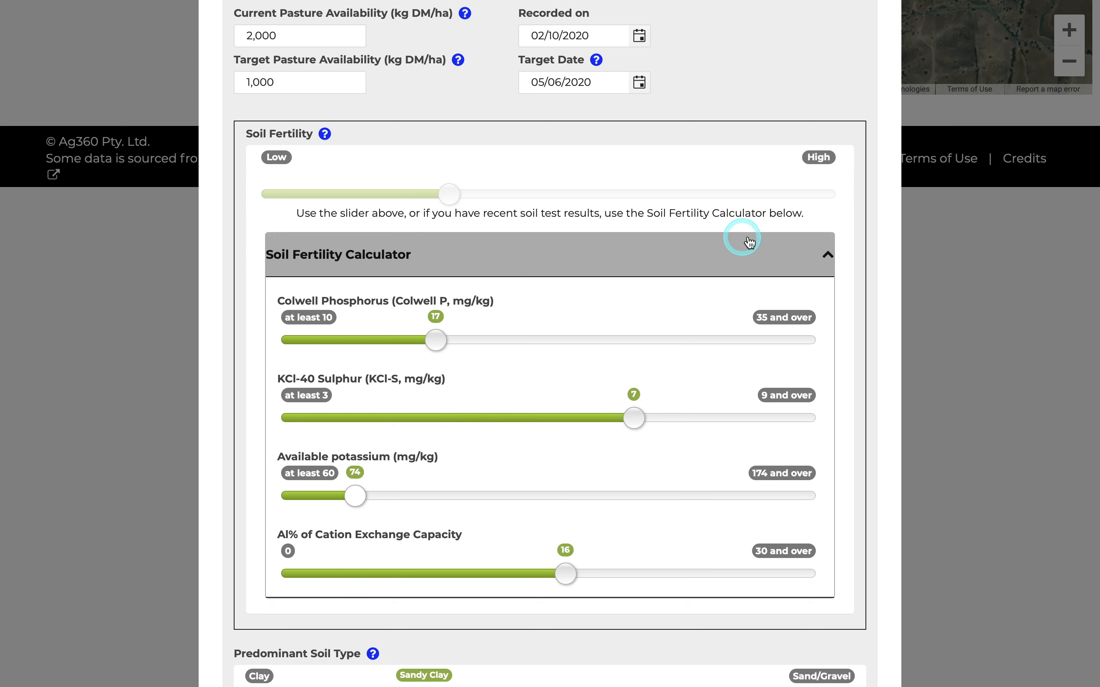
left_click(828, 255)
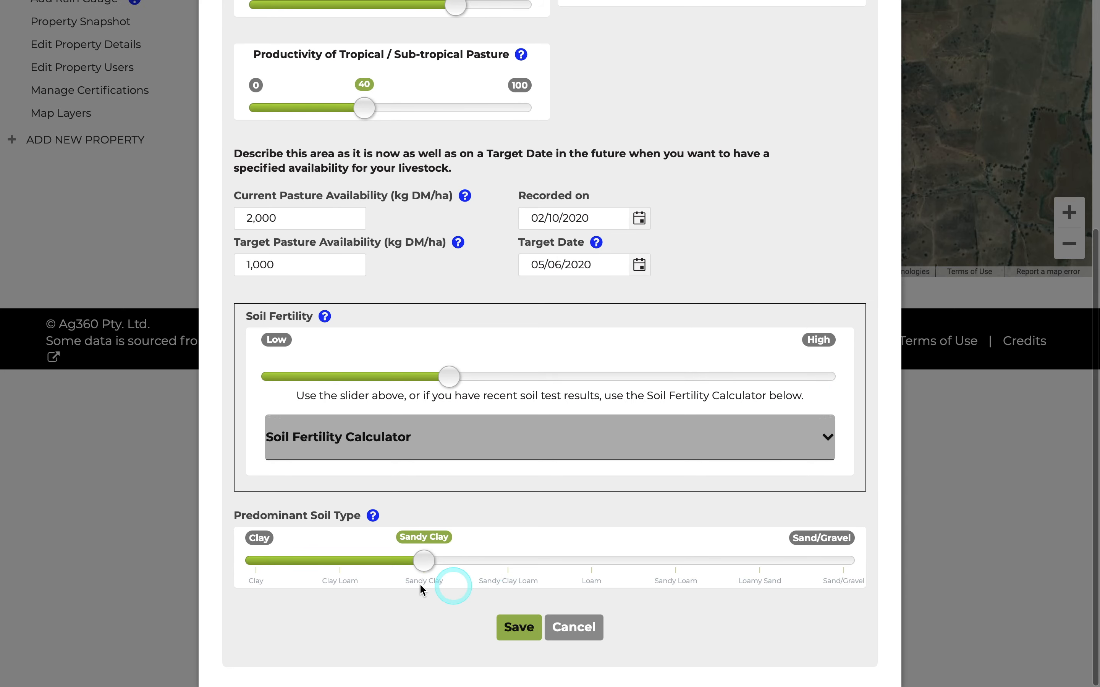
- Set the predominant soil type to Clay Loam and save the new pasture record
left_click(339, 562)
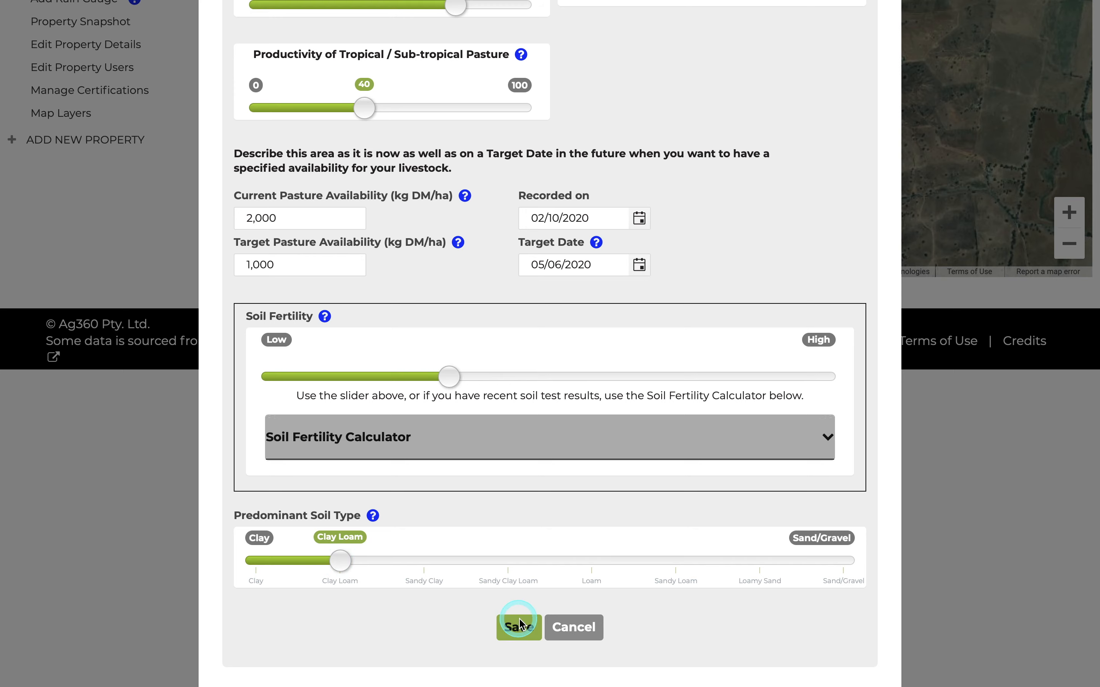
left_click(529, 628)
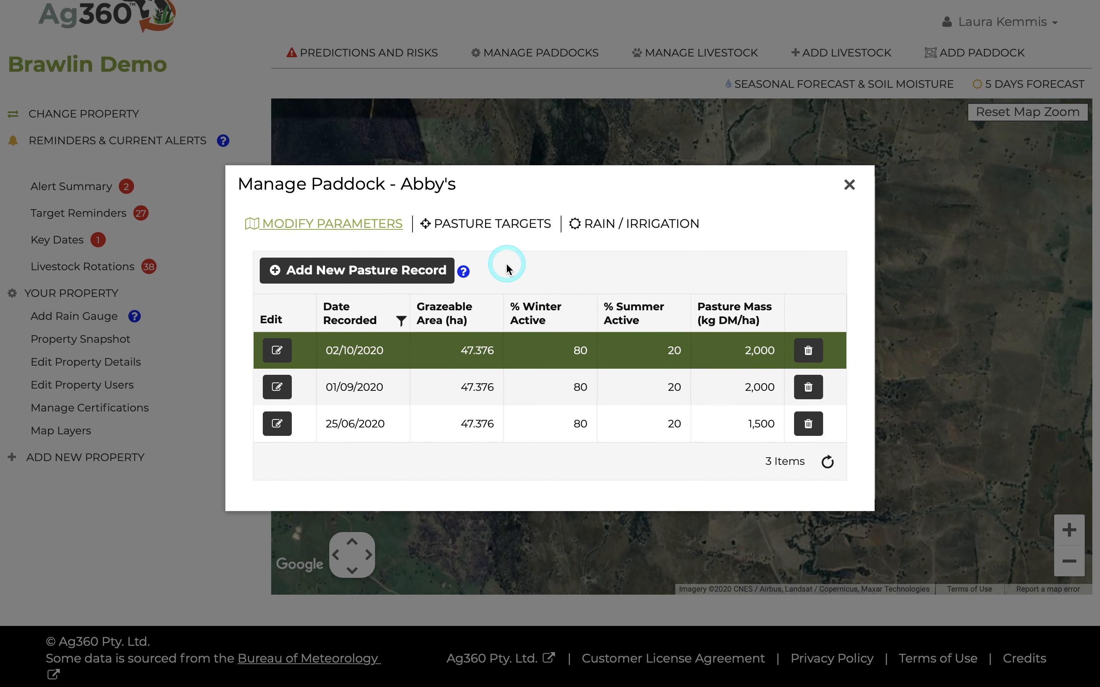
- Review the pasture targets of Abby's paddock and close its management and details windows
left_click(504, 226)
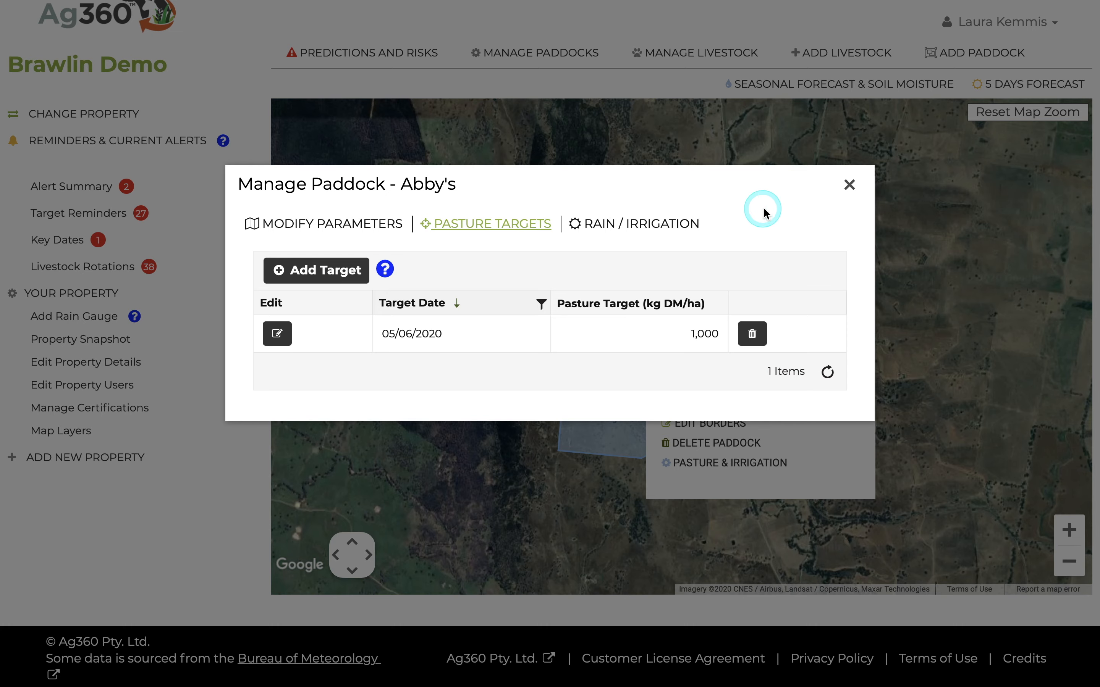
left_click(849, 184)
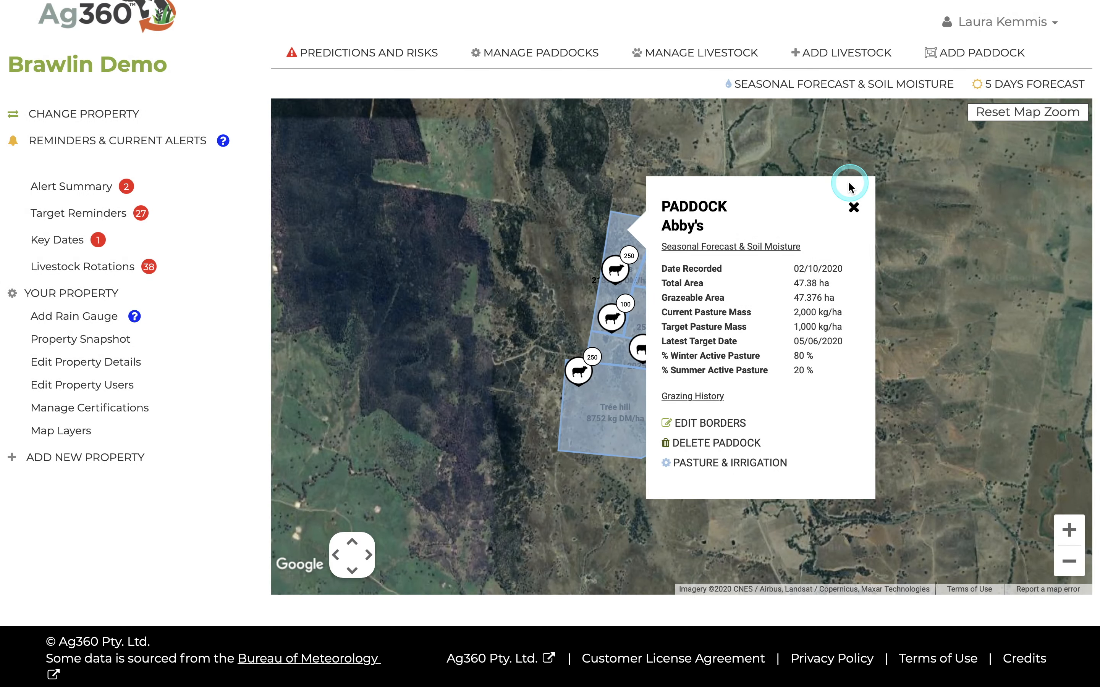
left_click(854, 208)
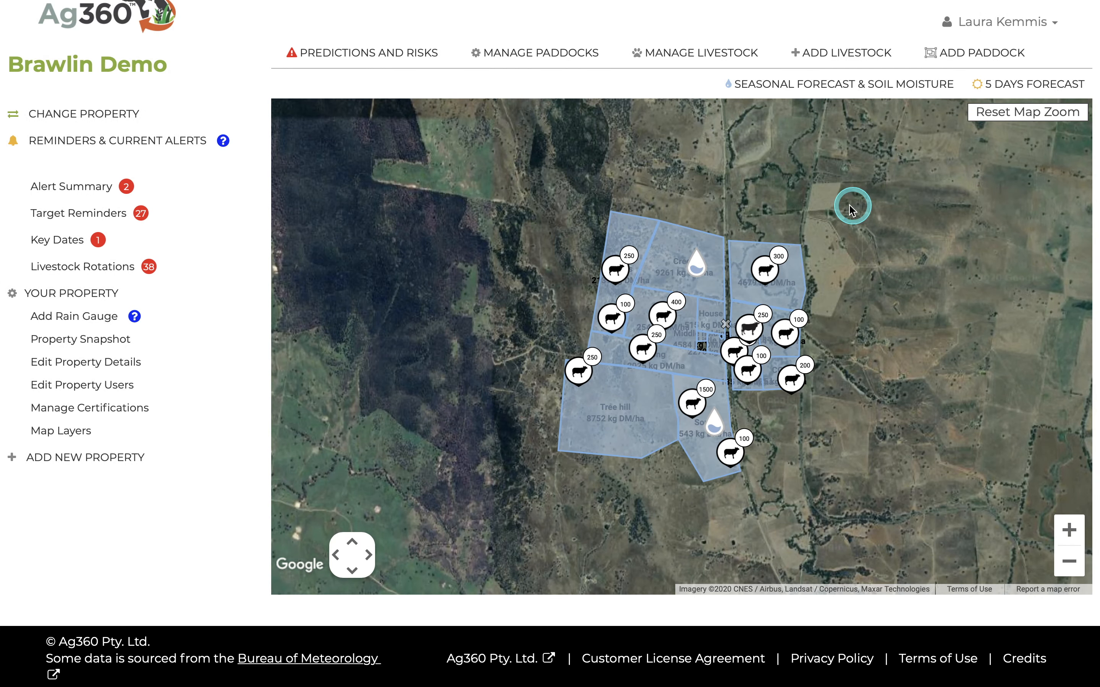
- Open the paddock list and start renaming paddock AAA
left_click(574, 56)
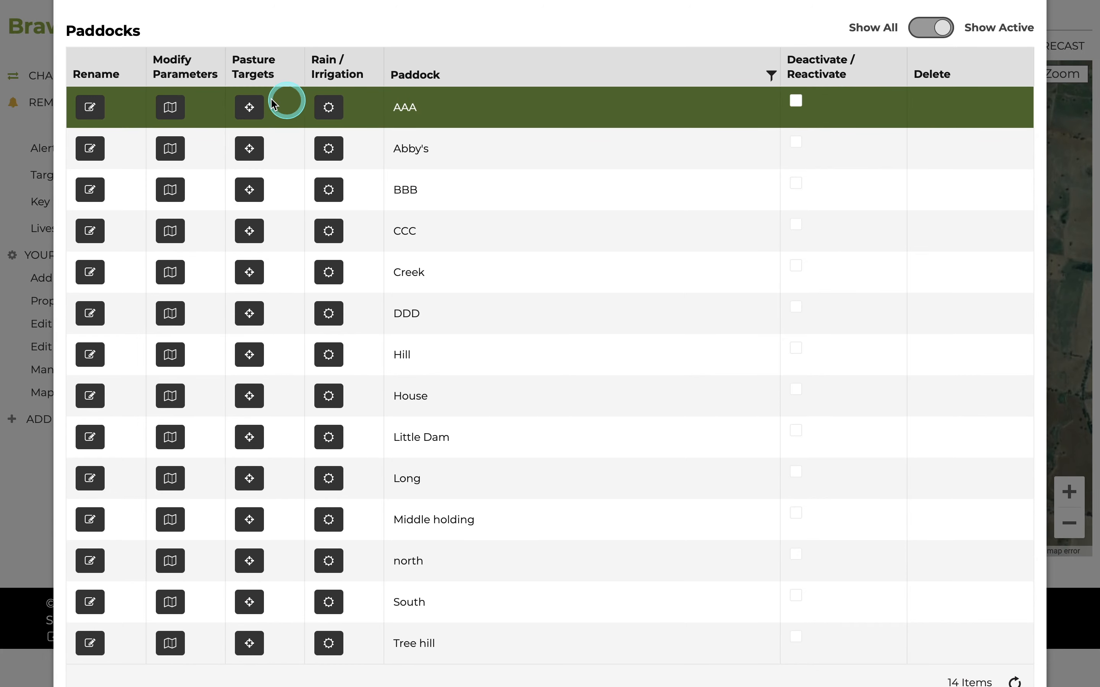
left_click(90, 109)
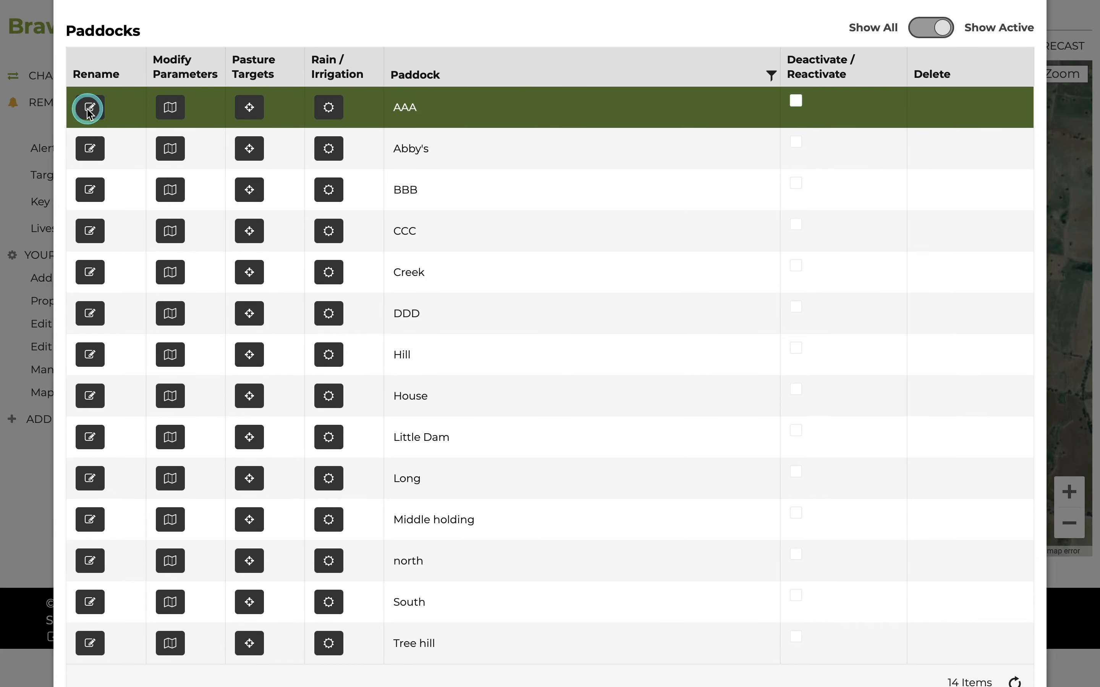